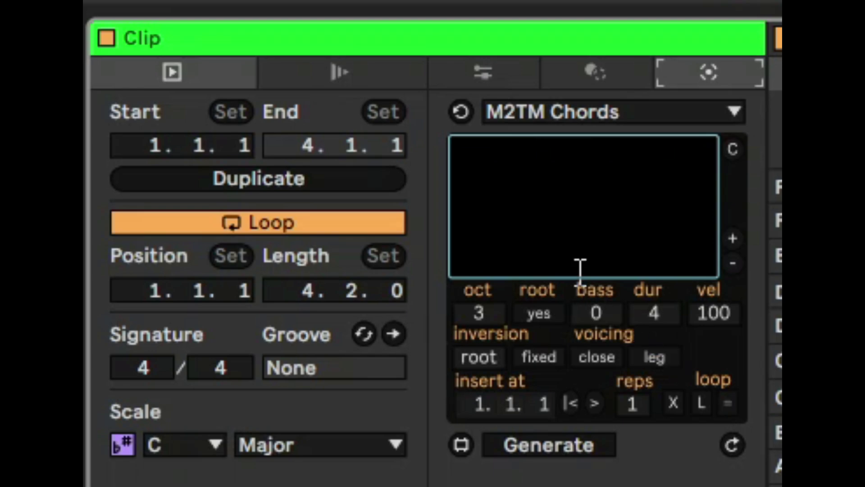
# Step: Enter the chords 'c dmin g f' in M2TM, generate them into the clip, and play them
pyautogui.click(549, 218)
pyautogui.write('c')
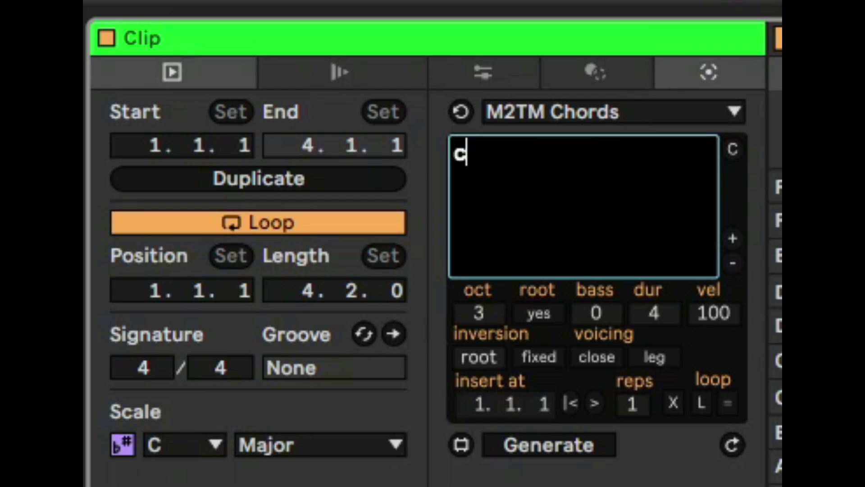
pyautogui.write(' d')
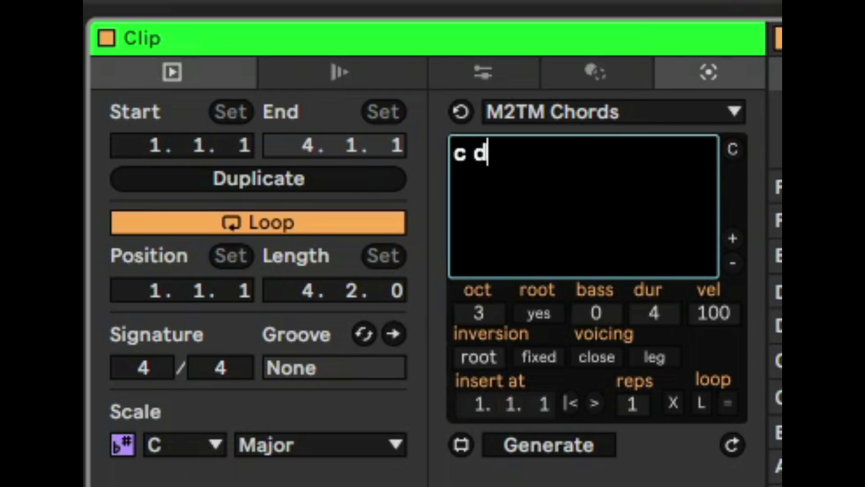
pyautogui.write('min g f')
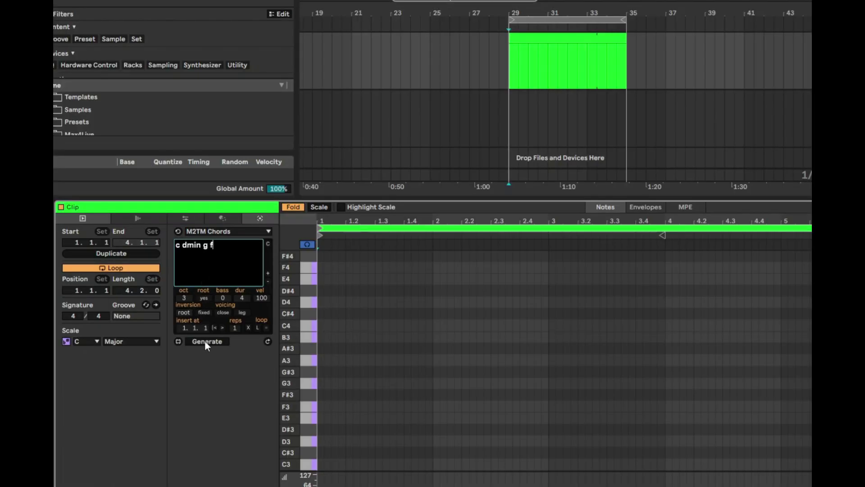
pyautogui.click(207, 341)
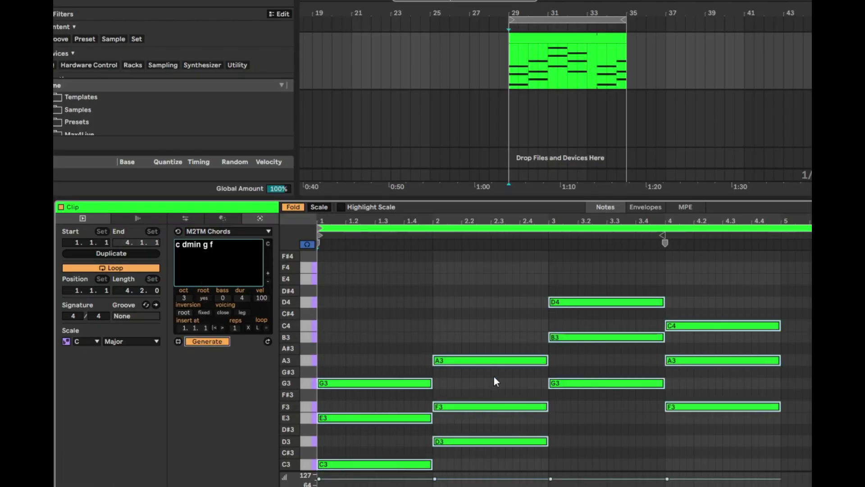
pyautogui.press('space')
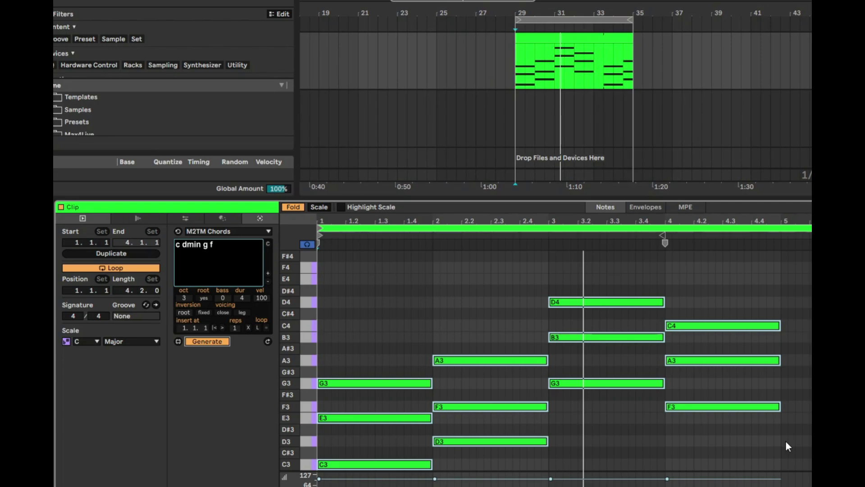
# Step: Loop the clip, try more repetitions, shorten each chord to 2 beats, and play it back
pyautogui.click(259, 328)
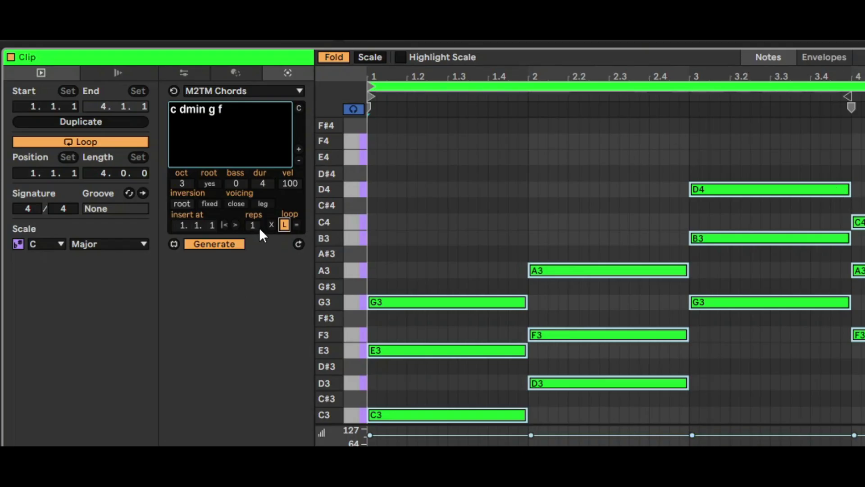
pyautogui.moveTo(253, 225); pyautogui.dragTo(252, 203)
pyautogui.click(262, 185)
pyautogui.moveTo(263, 185); pyautogui.dragTo(263, 191)
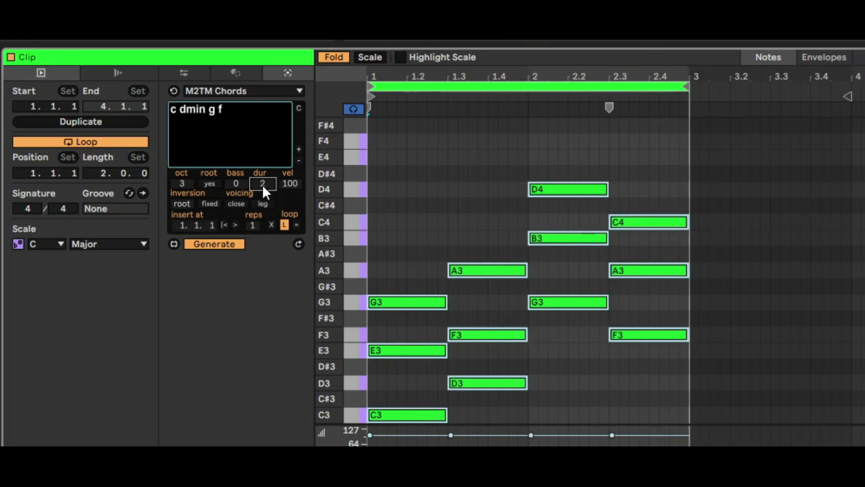
pyautogui.press('space')
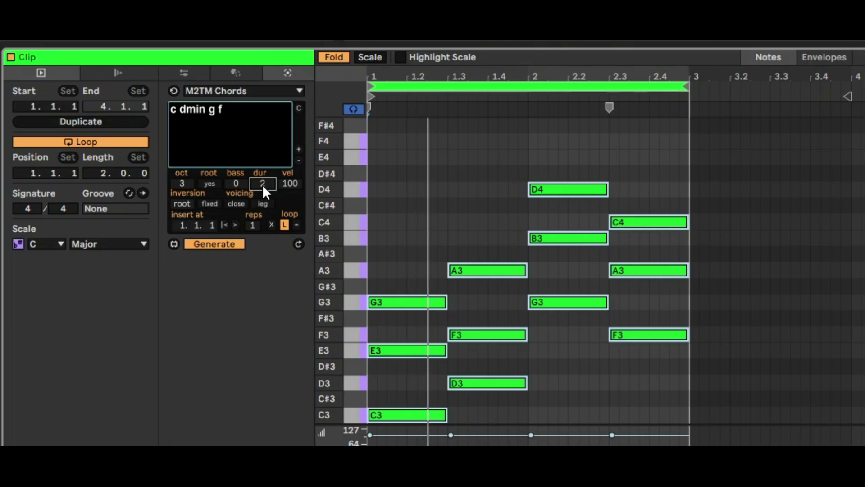
# Step: Set bass to -1 after briefly trying an octave lower, adding a low root under each chord
pyautogui.click(237, 183)
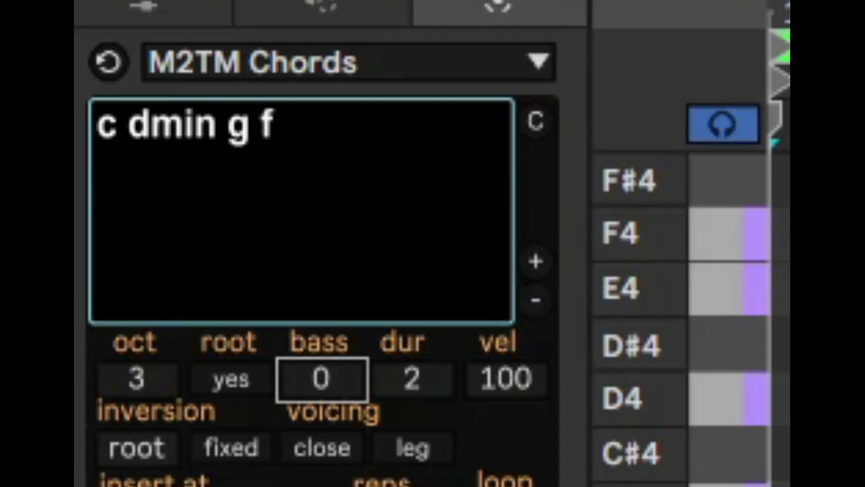
pyautogui.moveTo(322, 377); pyautogui.dragTo(321, 383)
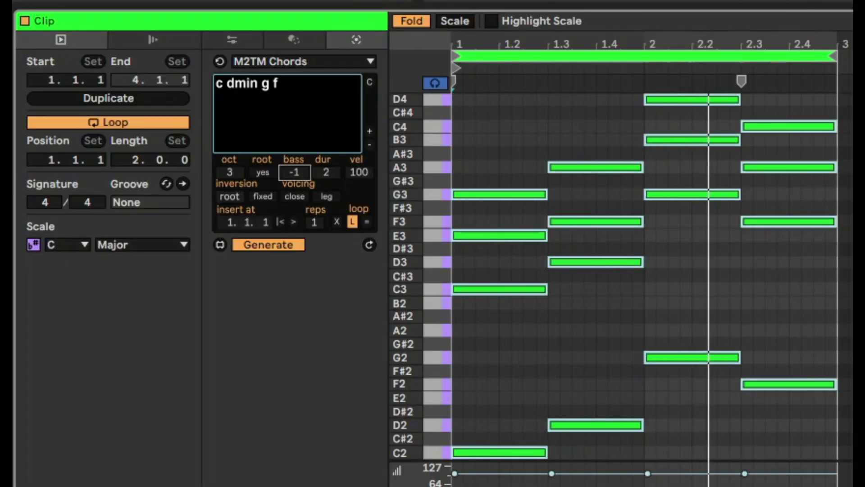
pyautogui.moveTo(295, 169); pyautogui.dragTo(296, 175)
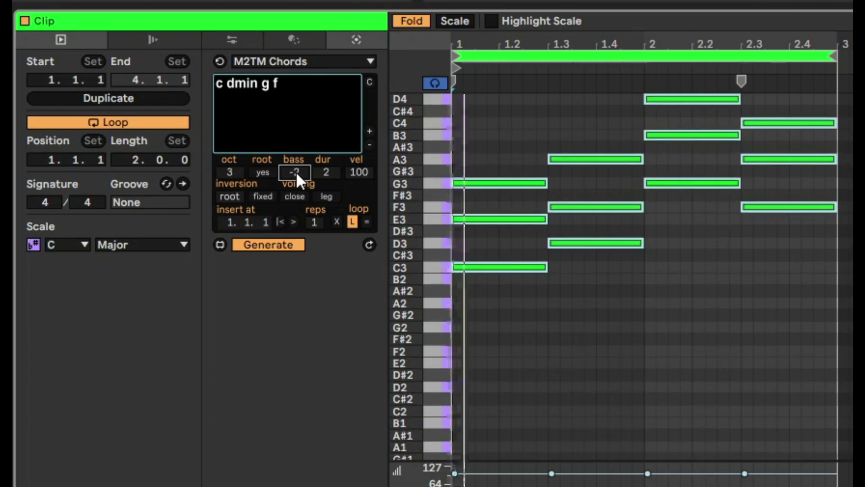
pyautogui.moveTo(296, 171)
pyautogui.mouseDown()
pyautogui.moveTo(296, 159)
pyautogui.moveTo(296, 188)
pyautogui.moveTo(296, 176)
pyautogui.mouseUp()
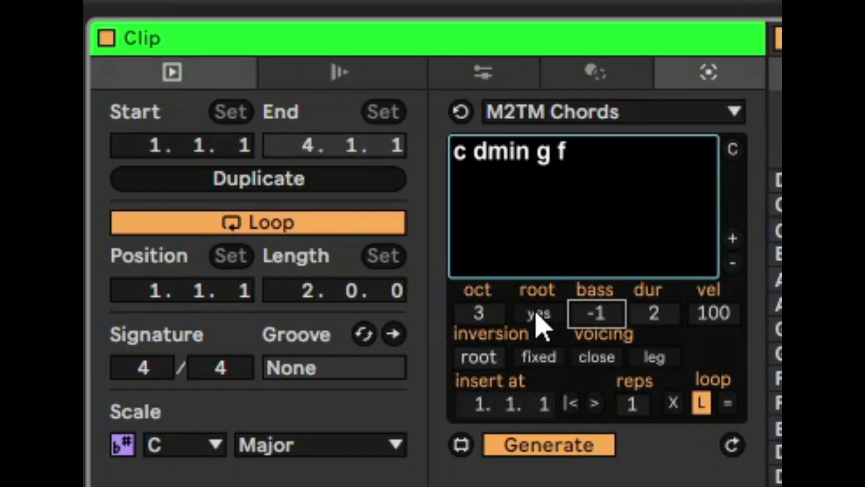
pyautogui.click(539, 315)
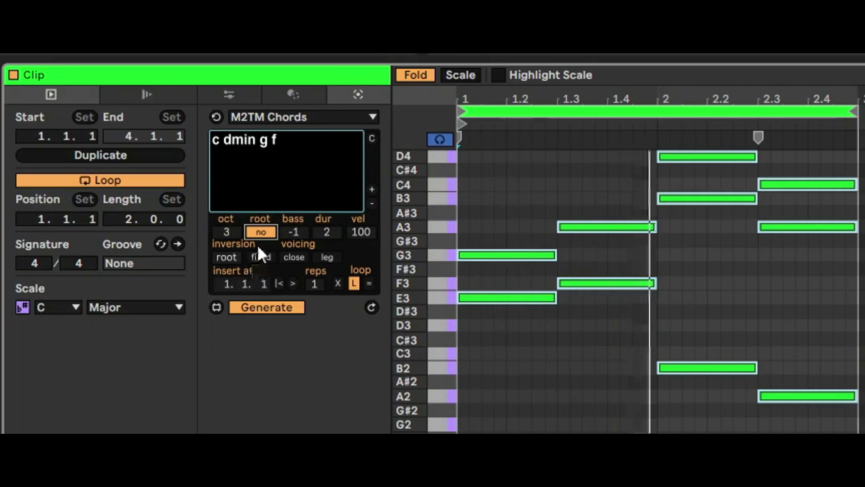
pyautogui.click(260, 231)
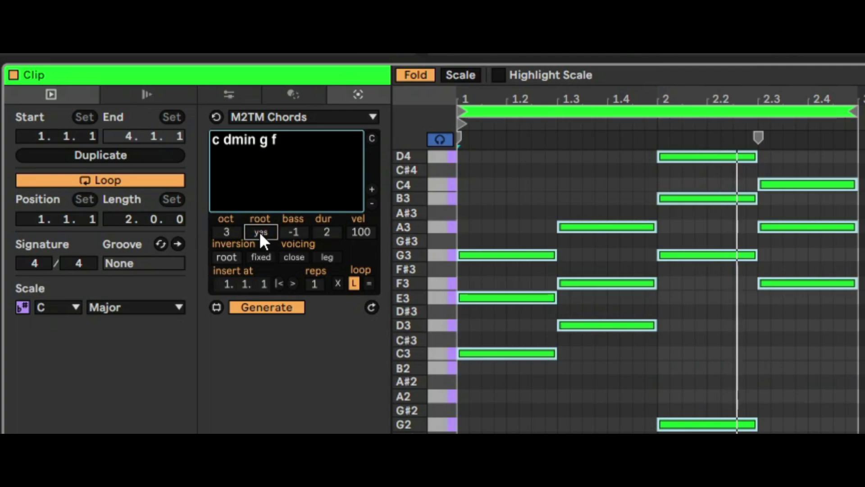
pyautogui.click(224, 232)
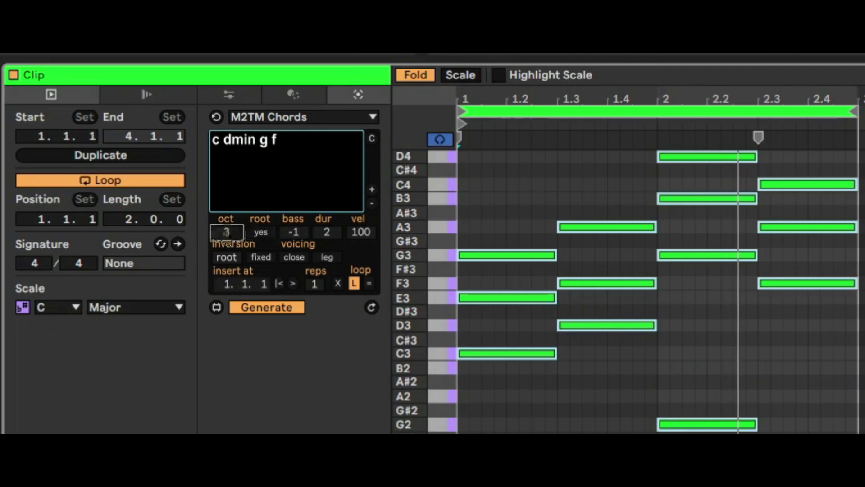
pyautogui.press('Up')
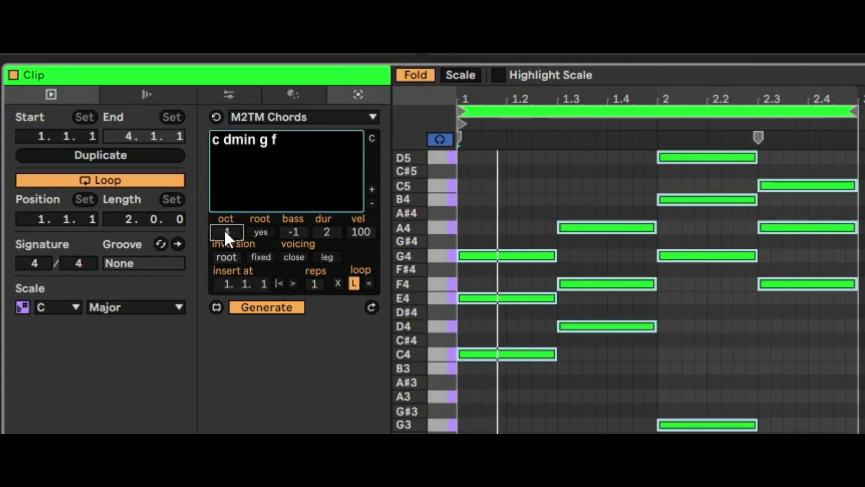
pyautogui.press('Down')
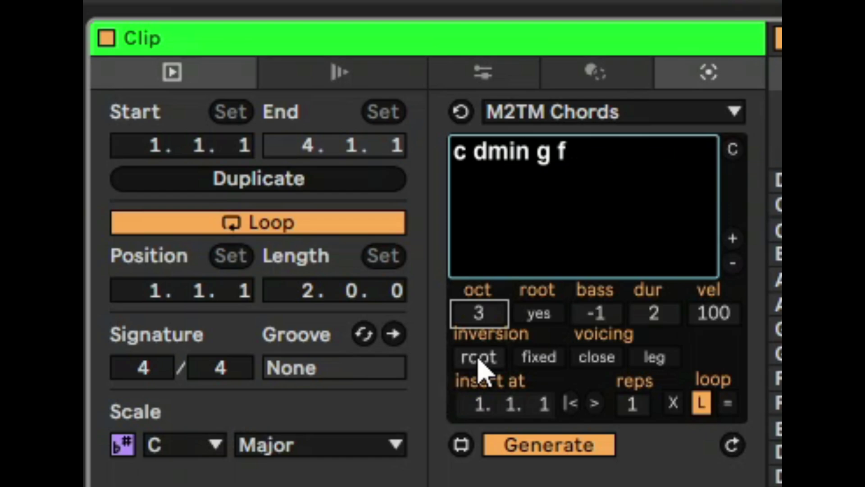
# Step: Set the chord inversion to 1st, briefly trying 2nd before returning to 1st
pyautogui.click(481, 365)
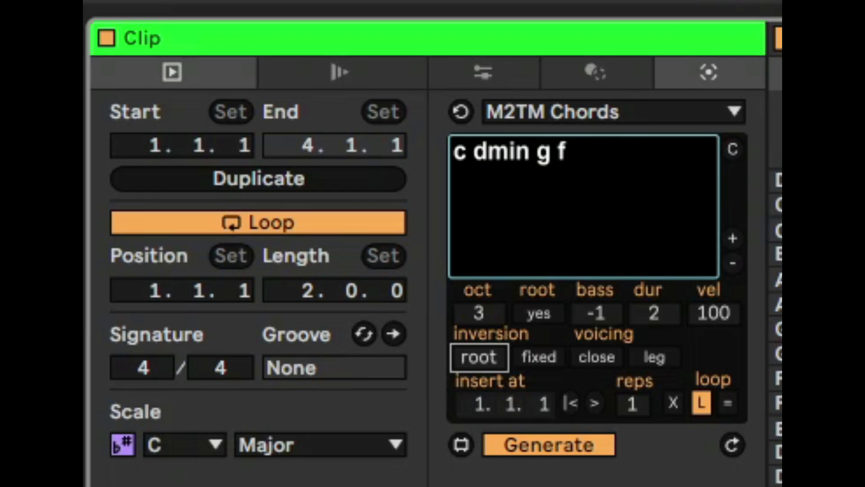
pyautogui.click(478, 357)
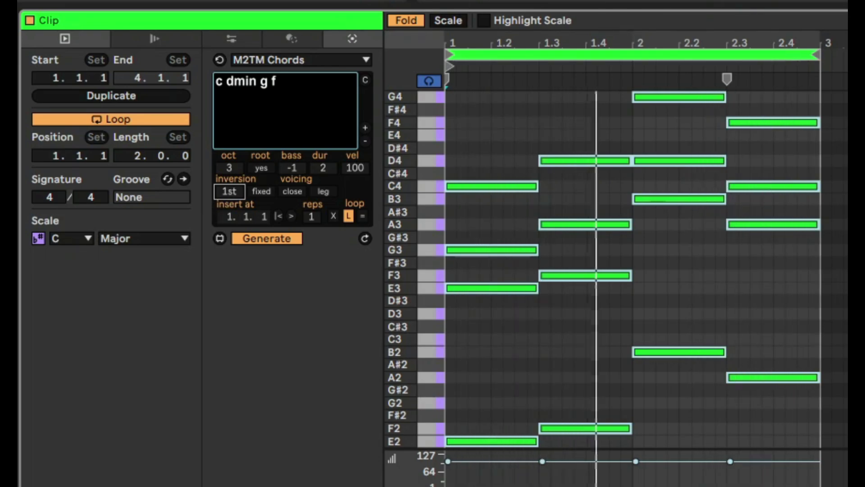
pyautogui.moveTo(228, 196); pyautogui.dragTo(228, 189)
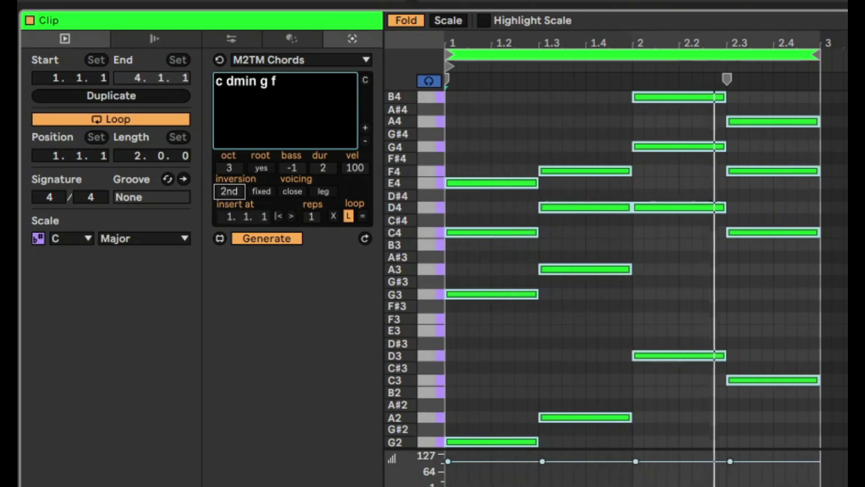
pyautogui.moveTo(228, 189); pyautogui.dragTo(228, 196)
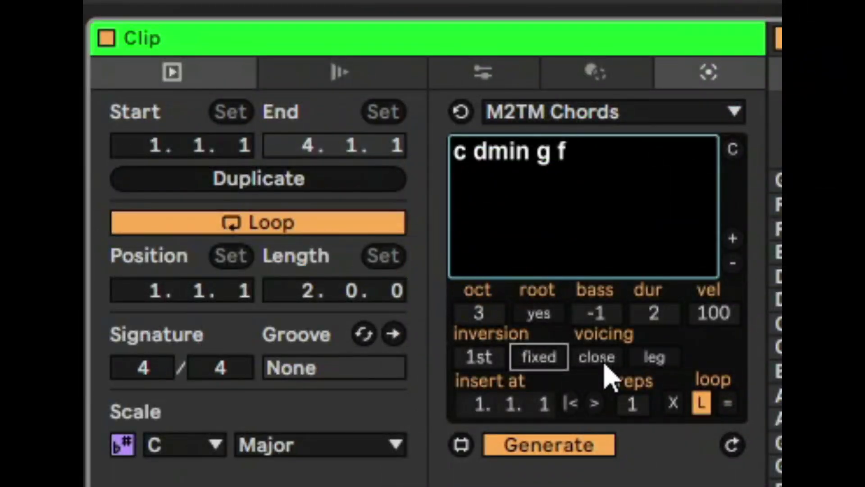
# Step: Try the open voicing and legato options, and lower the note velocity to 85
pyautogui.click(596, 357)
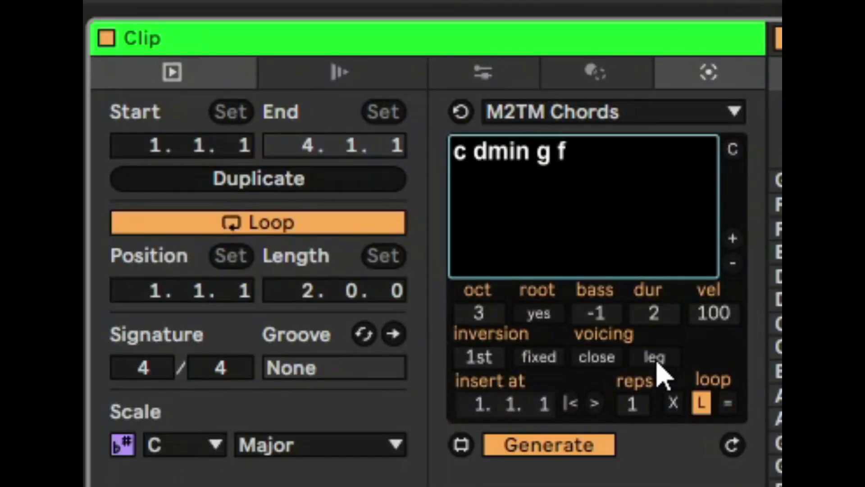
pyautogui.click(656, 360)
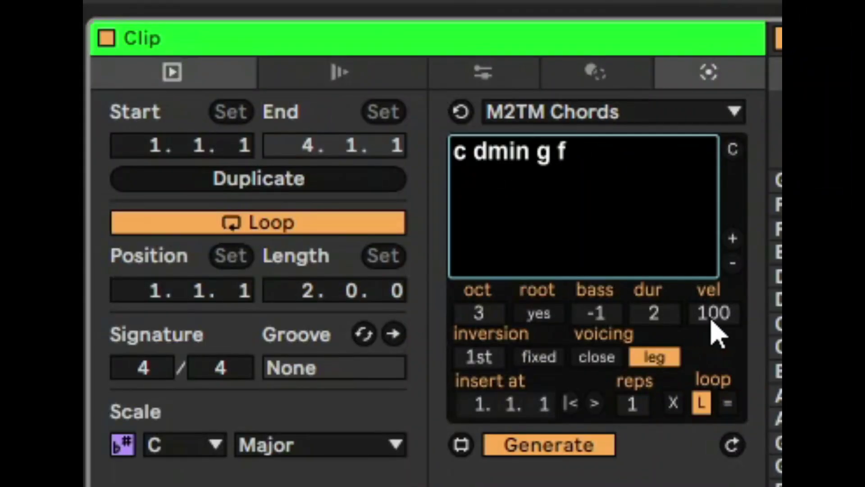
pyautogui.moveTo(713, 313); pyautogui.dragTo(714, 320)
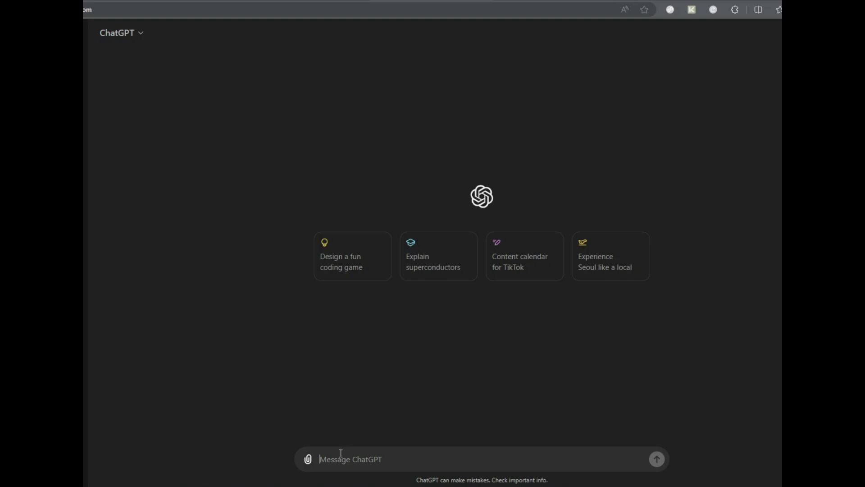
pyautogui.write('chords for ')
pyautogui.write('let ')
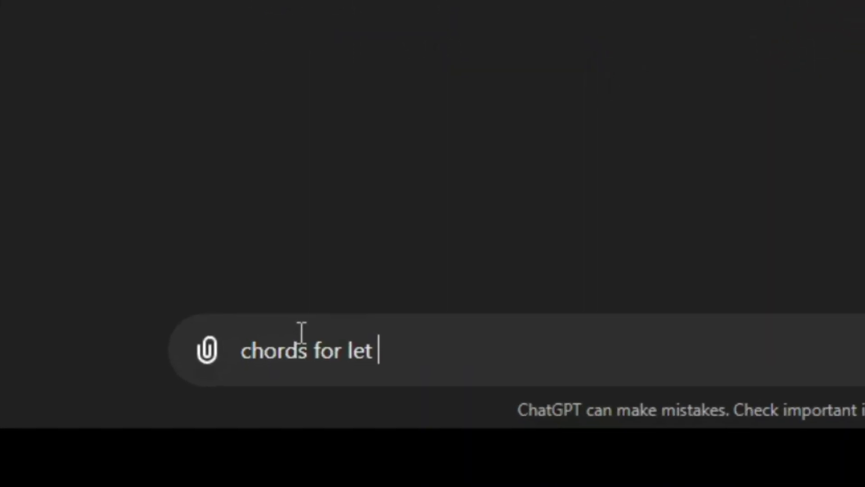
pyautogui.write('it be')
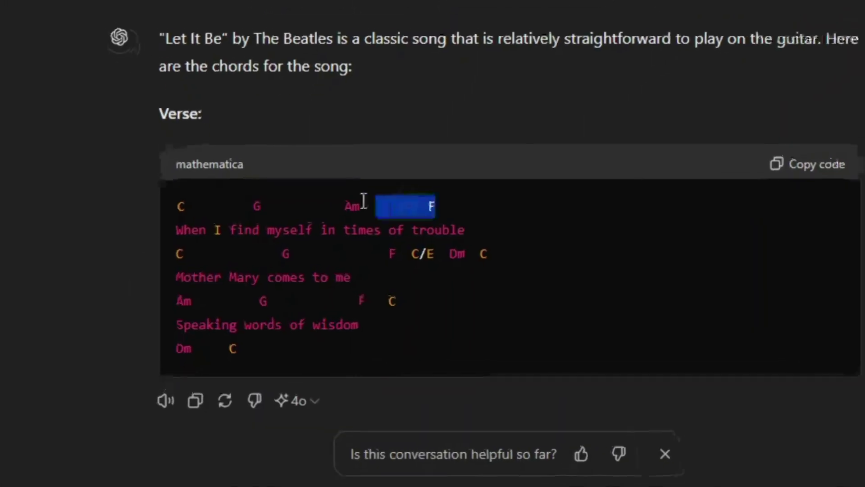
# Step: Select the first verse chord line, C G Am F, in ChatGPT's Let It Be answer
pyautogui.moveTo(437, 211); pyautogui.dragTo(223, 186)
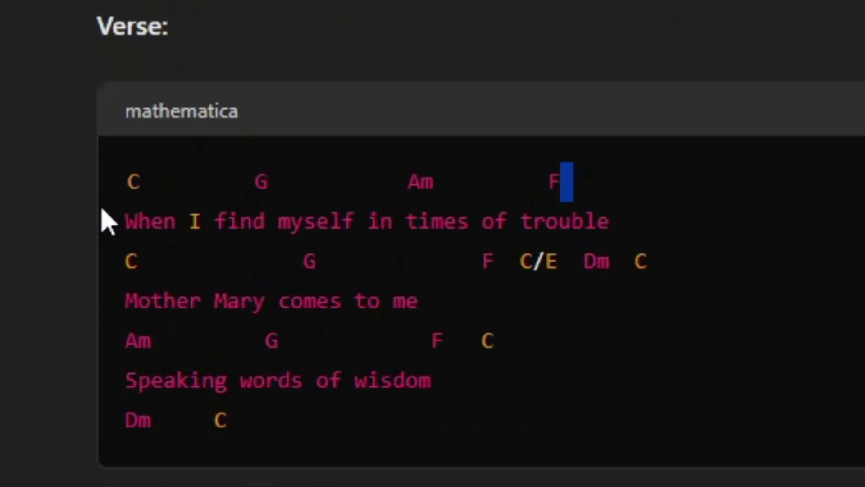
pyautogui.moveTo(566, 182); pyautogui.dragTo(109, 203)
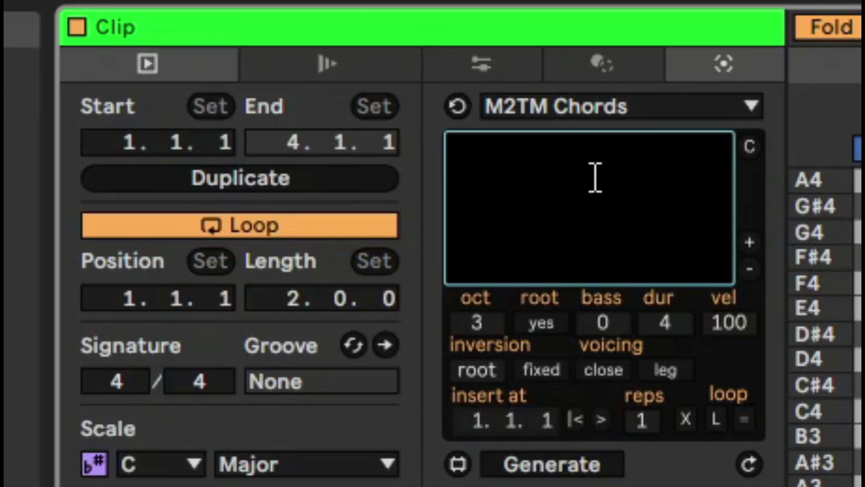
# Step: Paste 'C G Am F' into the M2TM Chords text box and generate the chord notes
pyautogui.press('super+v')
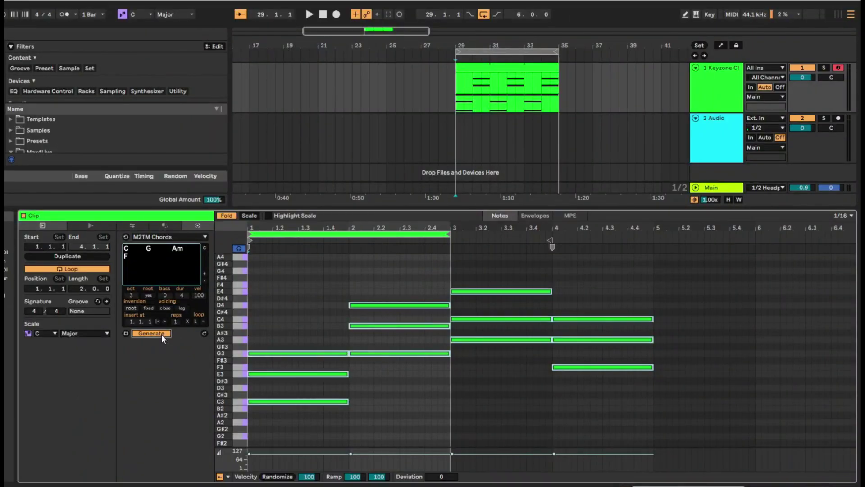
pyautogui.click(151, 333)
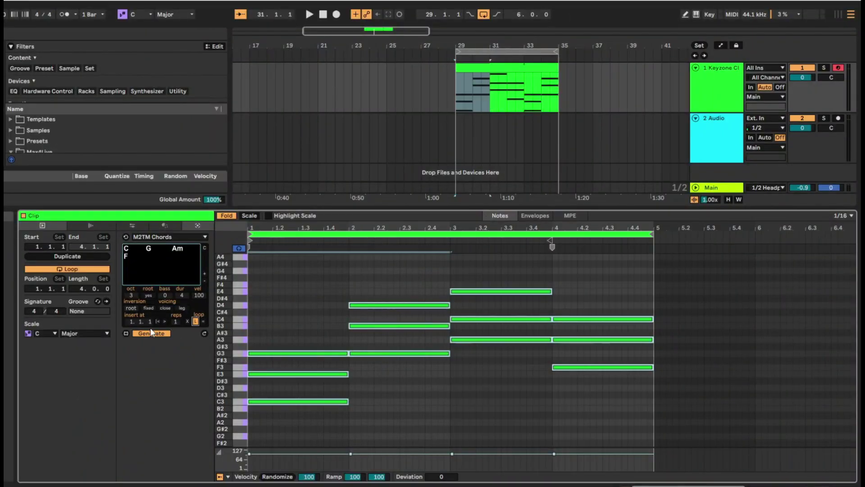